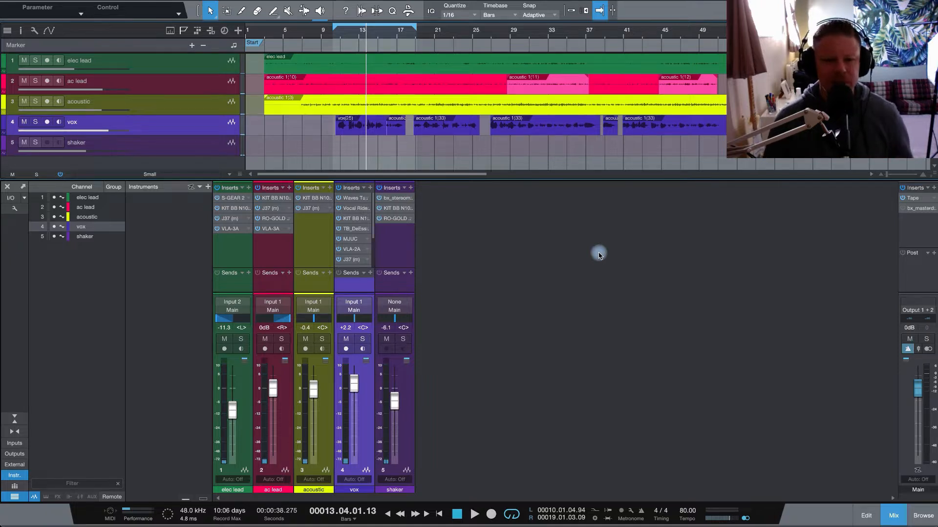
- Solo the acoustic track, open its J37 tape plug-in and play from bar 10
click(322, 339)
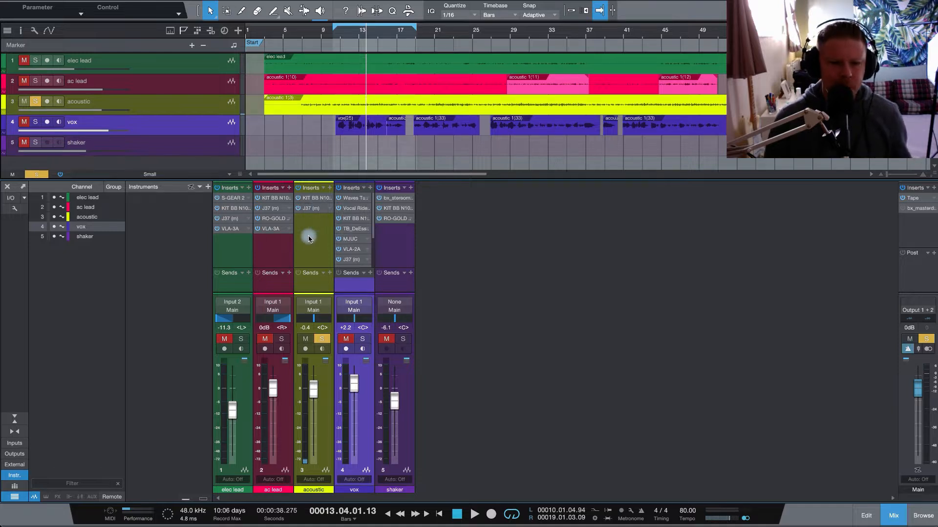
click(336, 36)
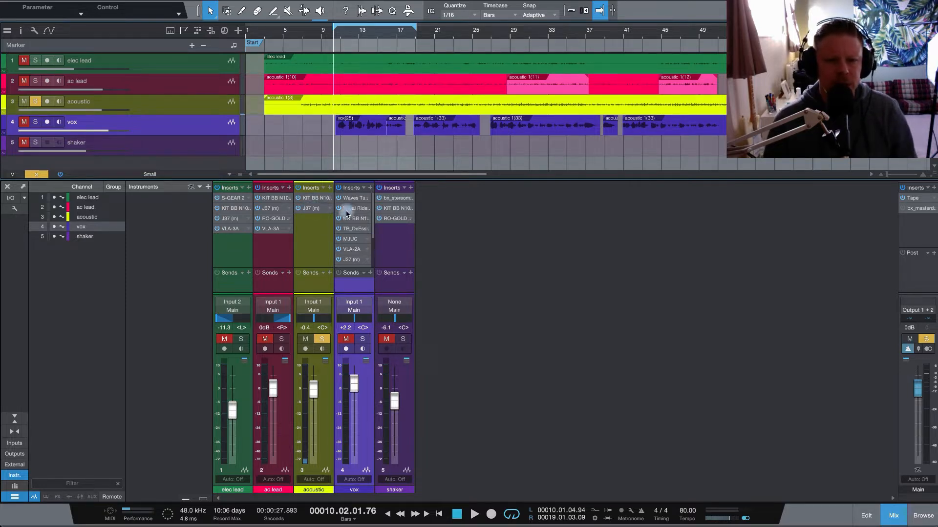
click(303, 215)
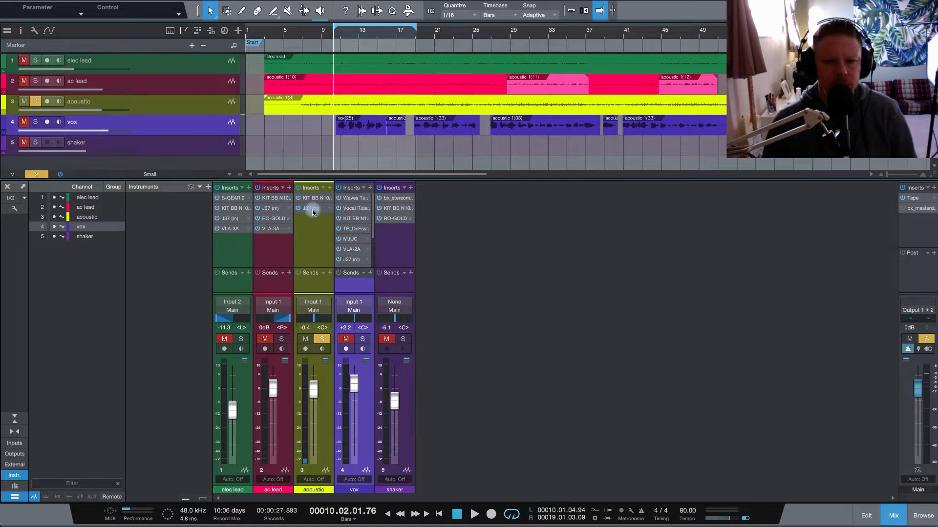
key(space)
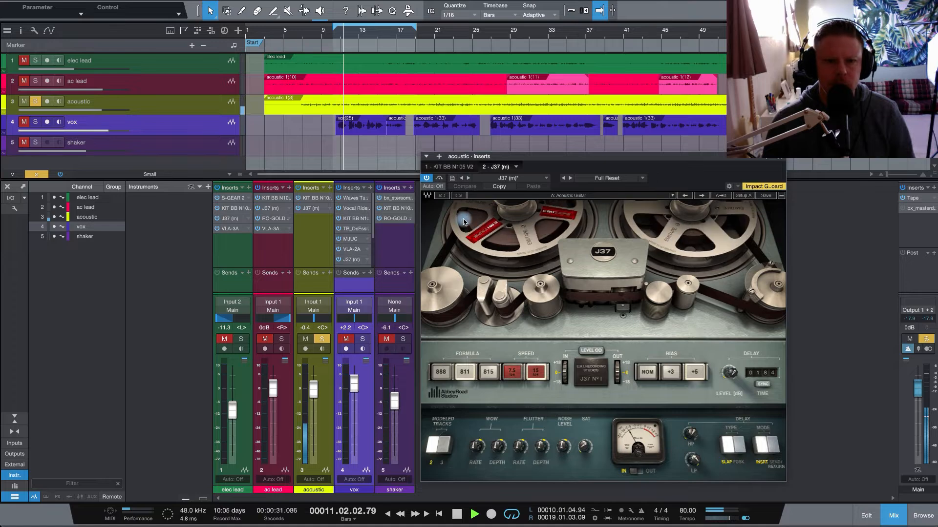
- Compare the acoustic guitar during playback with its J37 plug-in bypassed and re-enabled
click(427, 179)
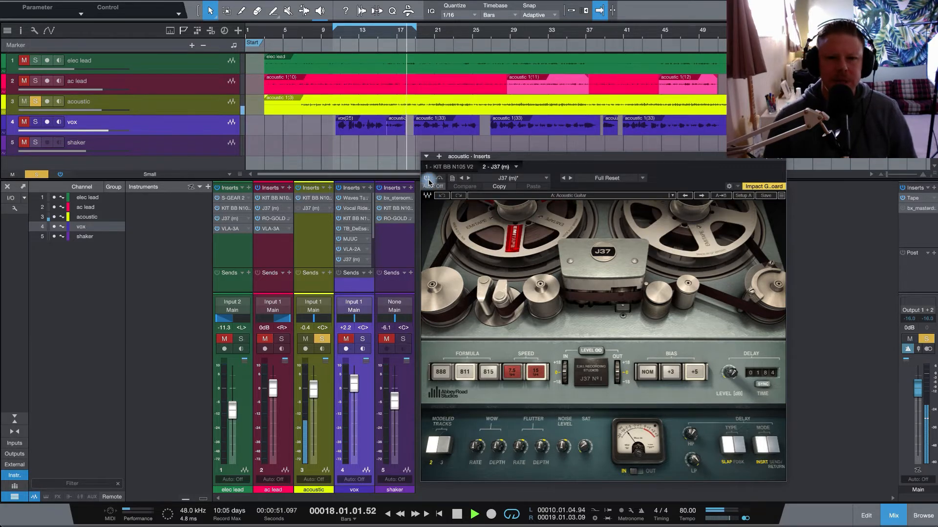
key(space)
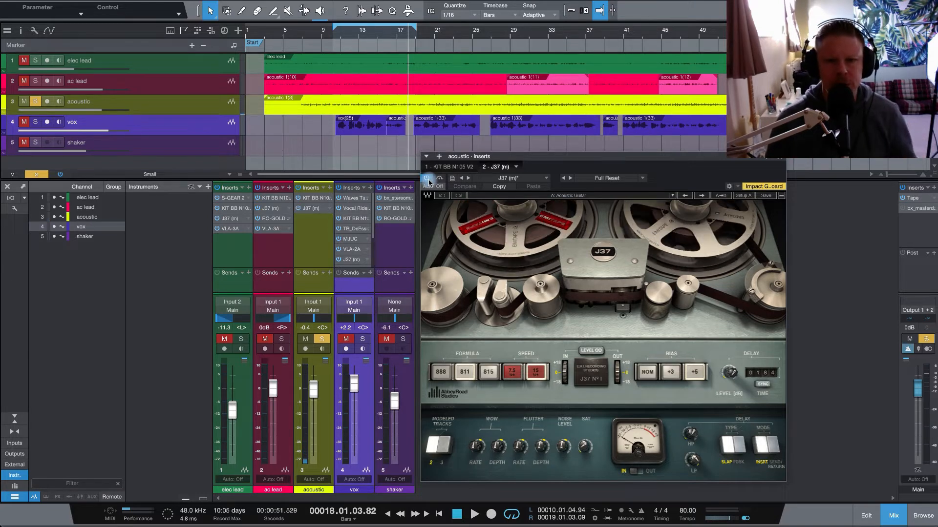
key(space)
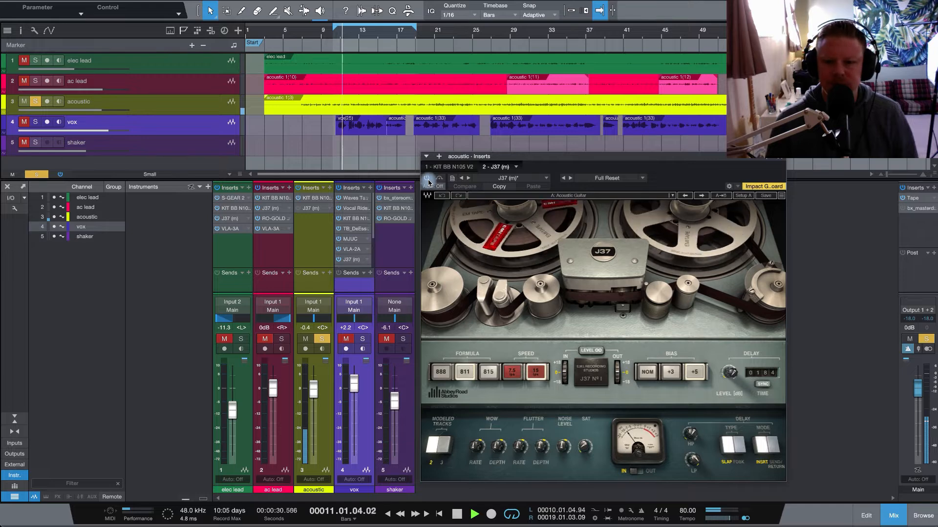
click(427, 179)
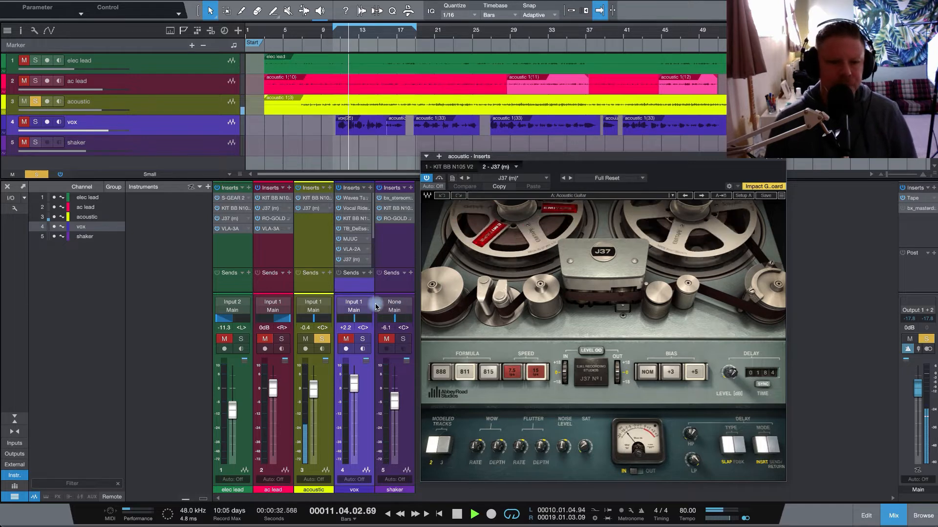
- Switch the solo from the acoustic to the ac lead track and play it with its J37 plug-in open
click(281, 339)
key(space)
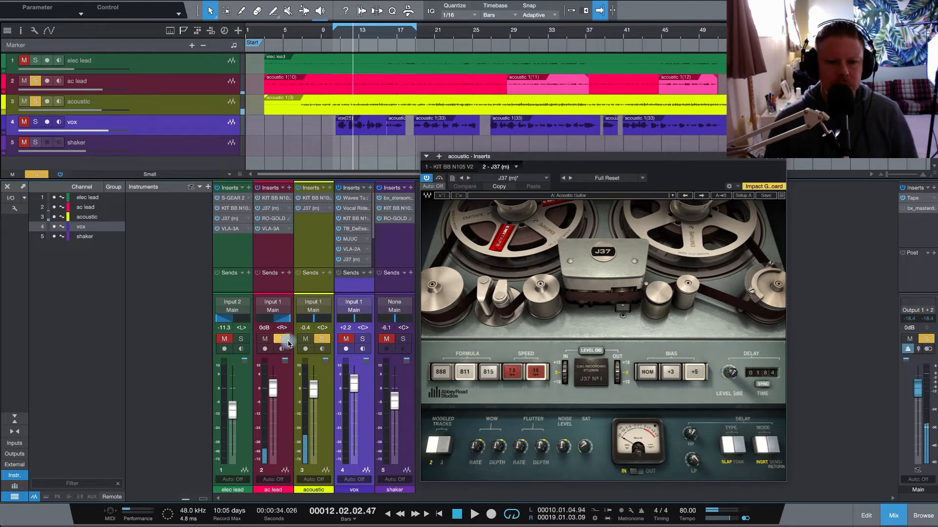
key(space)
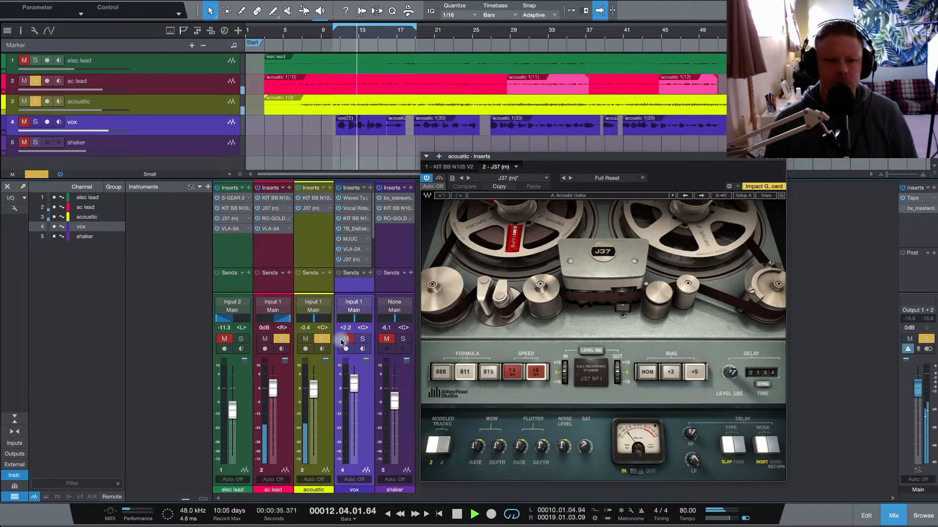
click(305, 339)
click(322, 339)
key(space)
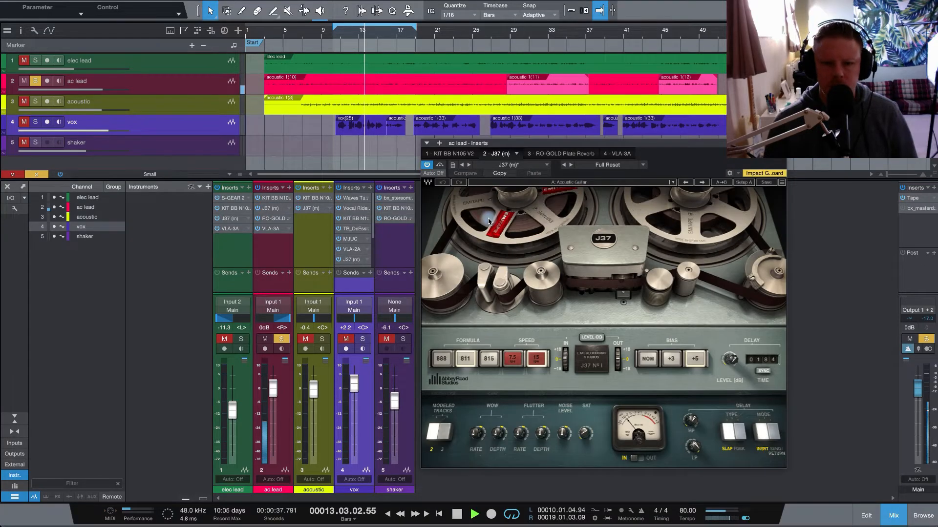
- Compare the ac lead sound with its J37 plug-in bypassed and re-enabled, moving the plug-in window aside
click(441, 170)
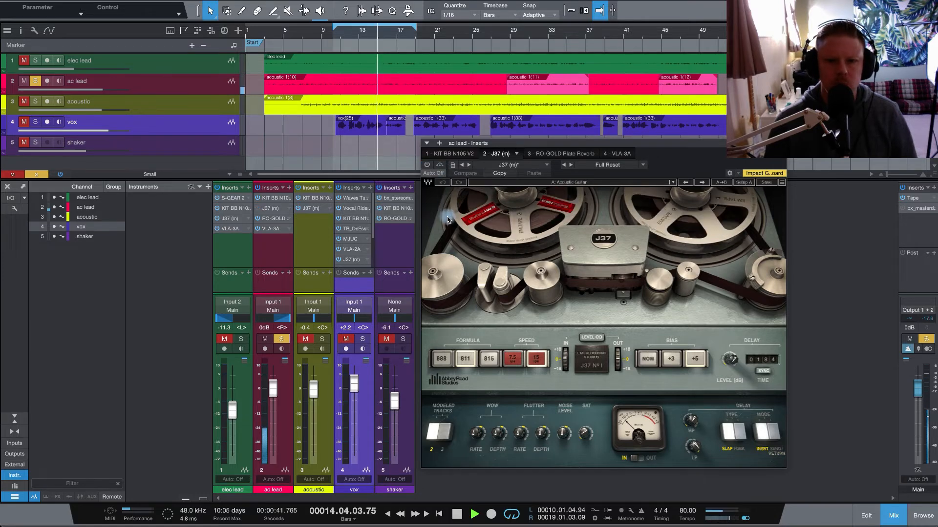
click(428, 166)
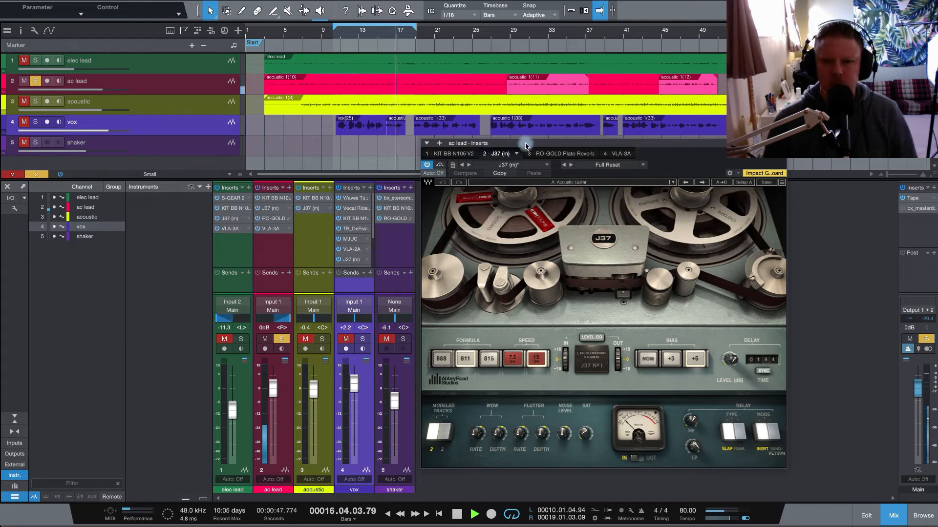
drag(526, 146, 451, 145)
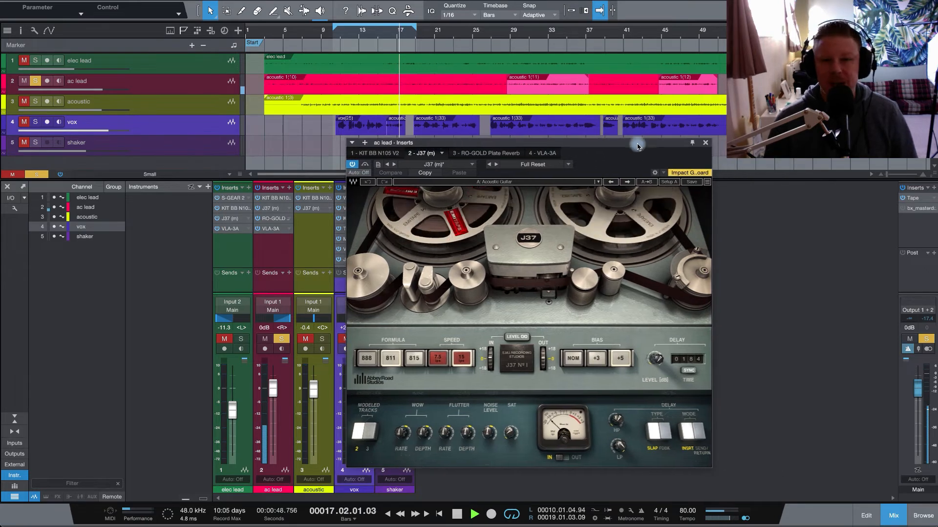
- Add the acoustic and elec lead tracks to the solo and close the ac lead plug-in window
click(322, 340)
click(241, 339)
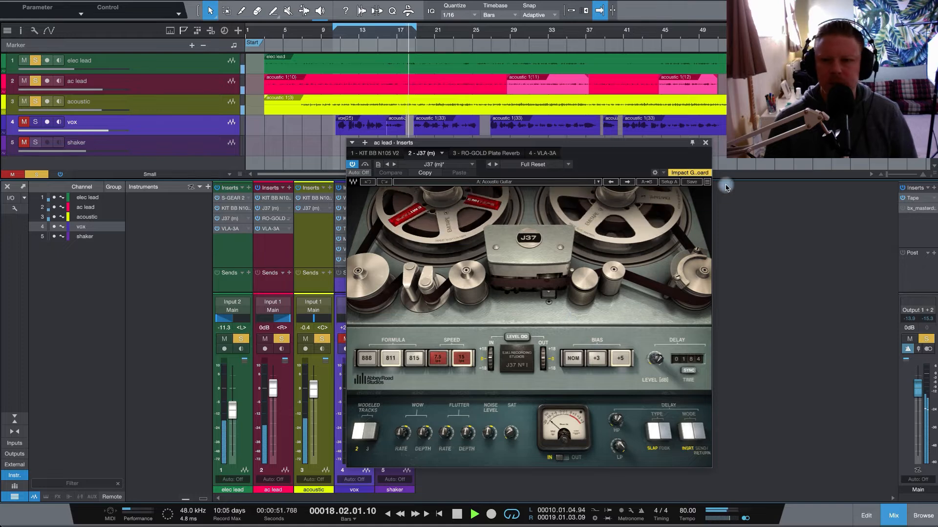
click(706, 143)
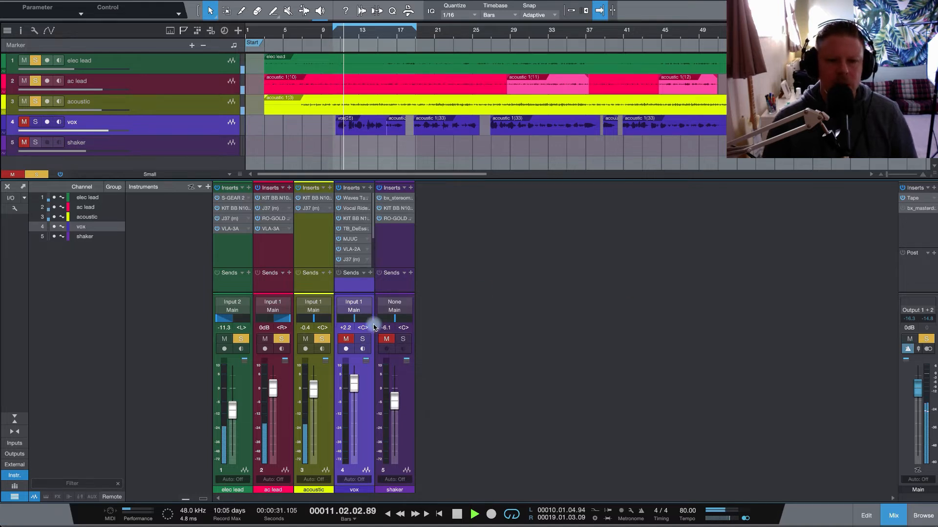
- Stop playback, add the vox track to the soloed guitars and return the playhead to bar 10
key(space)
click(362, 339)
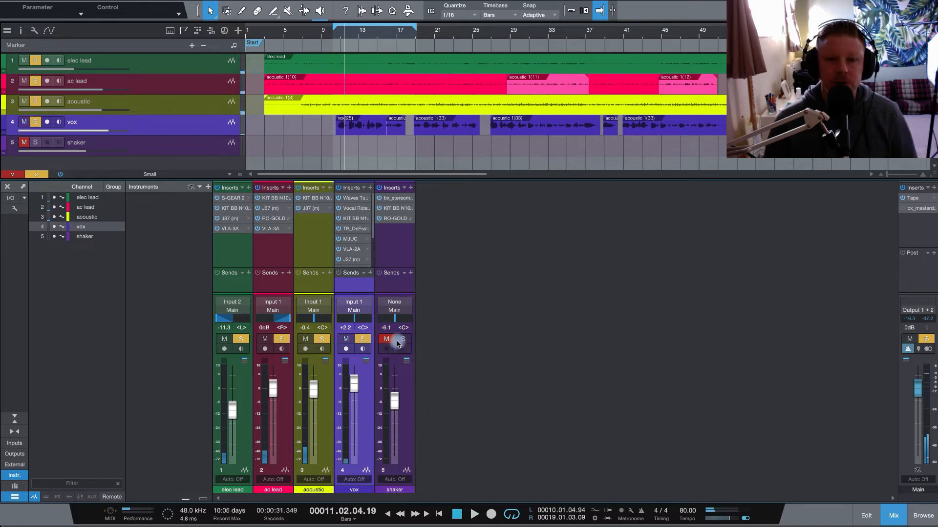
click(331, 34)
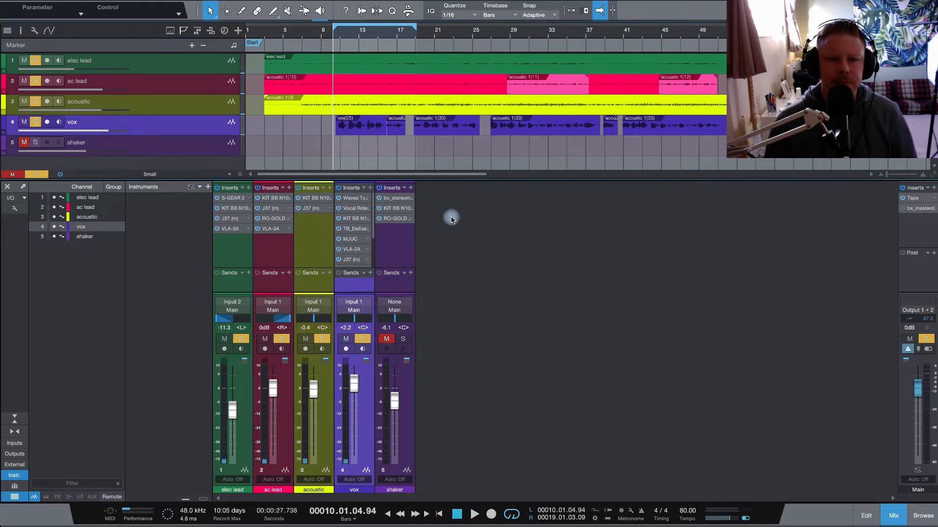
- Open the J37 plug-in on the vox track and audition the vox with the three guitar tracks out of solo
click(352, 259)
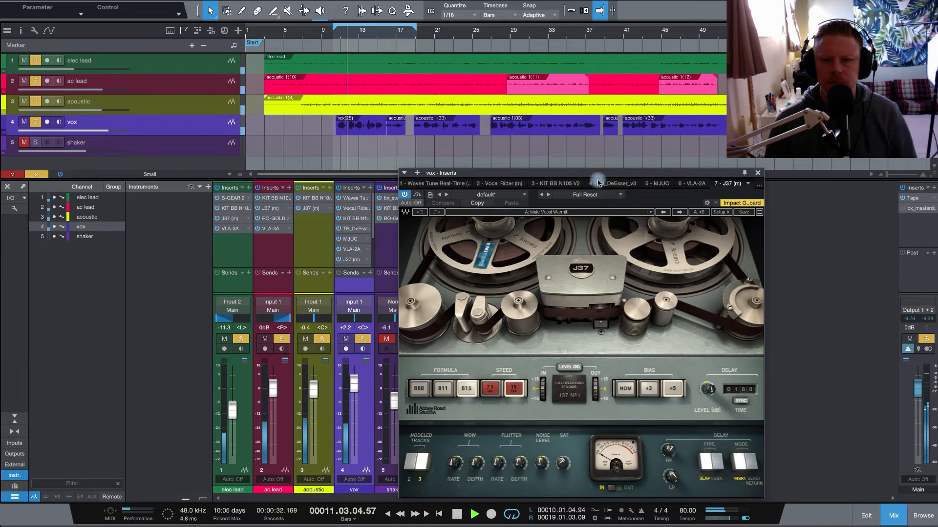
drag(489, 173, 493, 133)
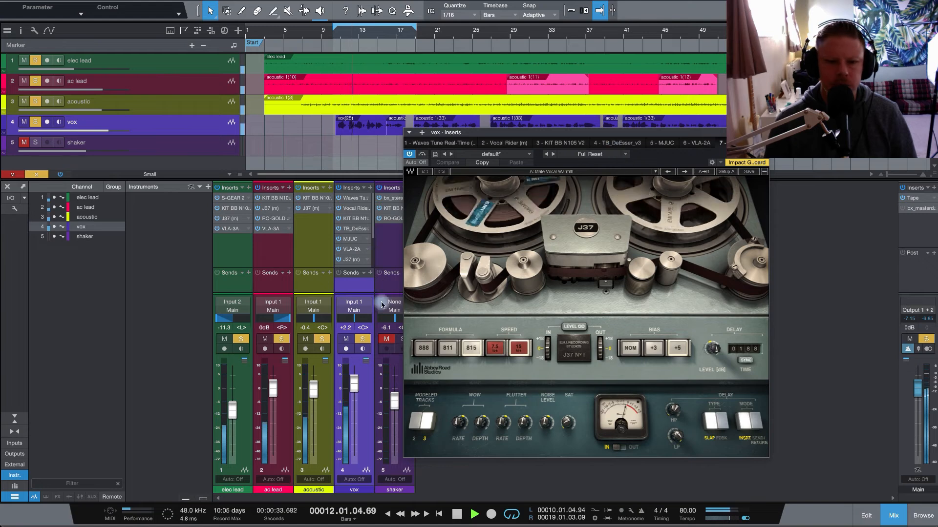
click(224, 339)
click(265, 339)
click(305, 339)
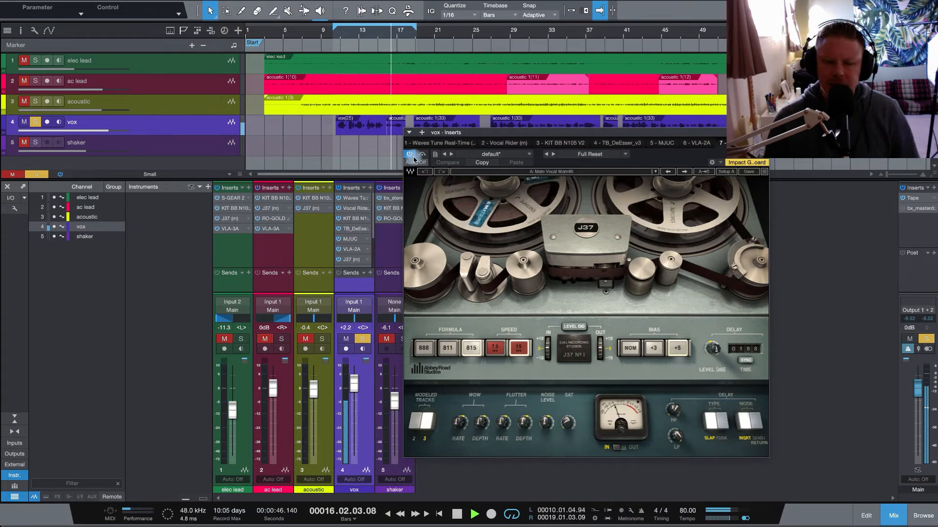
key(space)
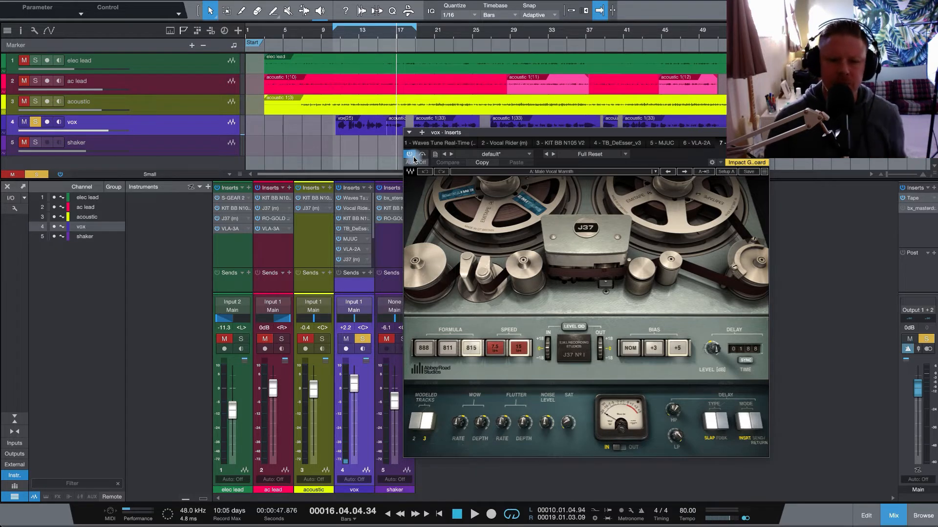
- Take the vox track out of solo and close its J37 plug-in window
click(362, 338)
drag(639, 134, 560, 136)
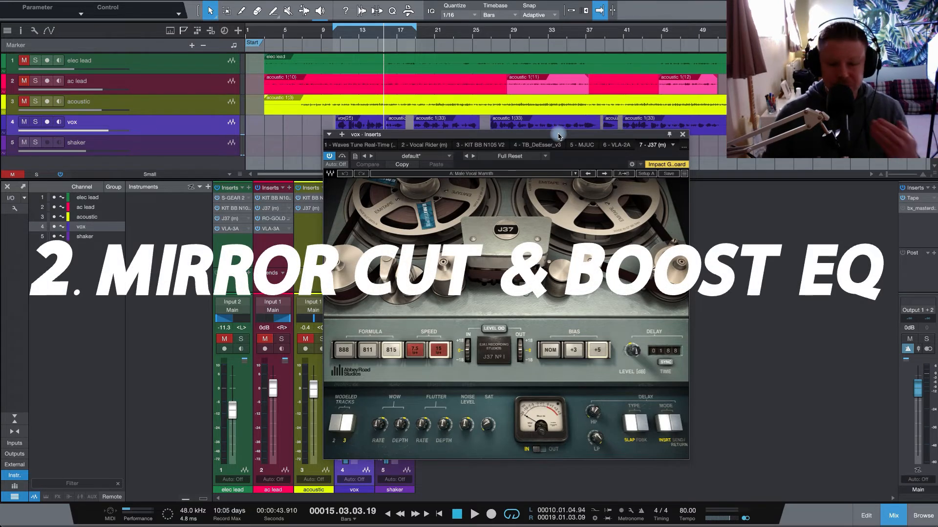
click(683, 135)
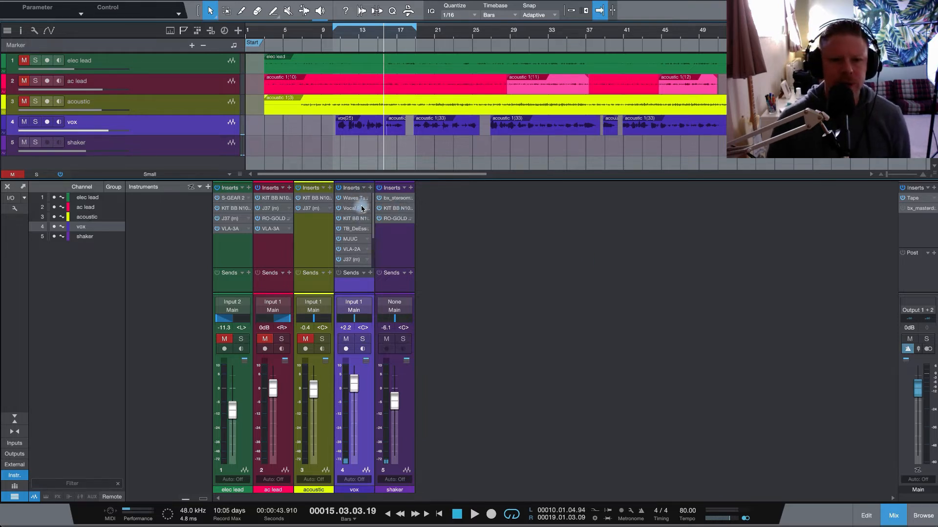
- Examine the KIT BB N105 V2 EQ settings on the vox track and close the plug-in
click(357, 223)
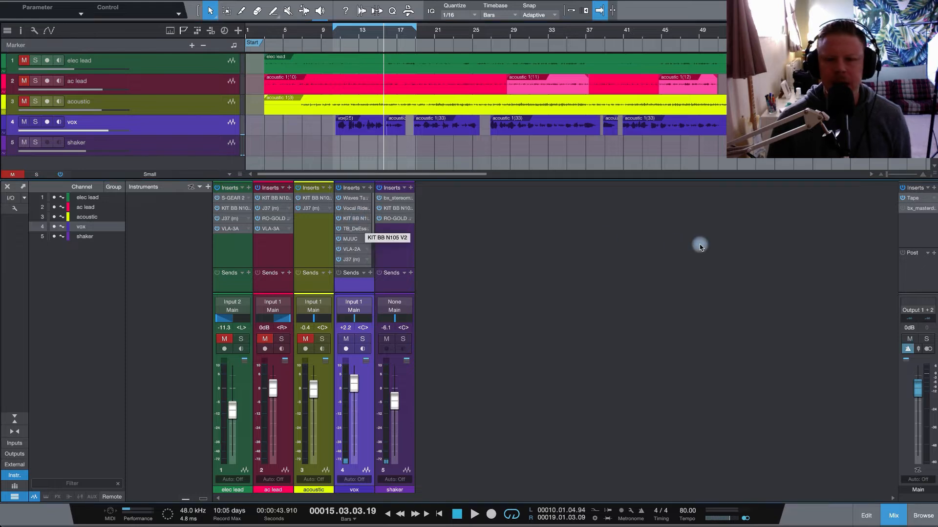
drag(636, 25, 591, 44)
click(531, 268)
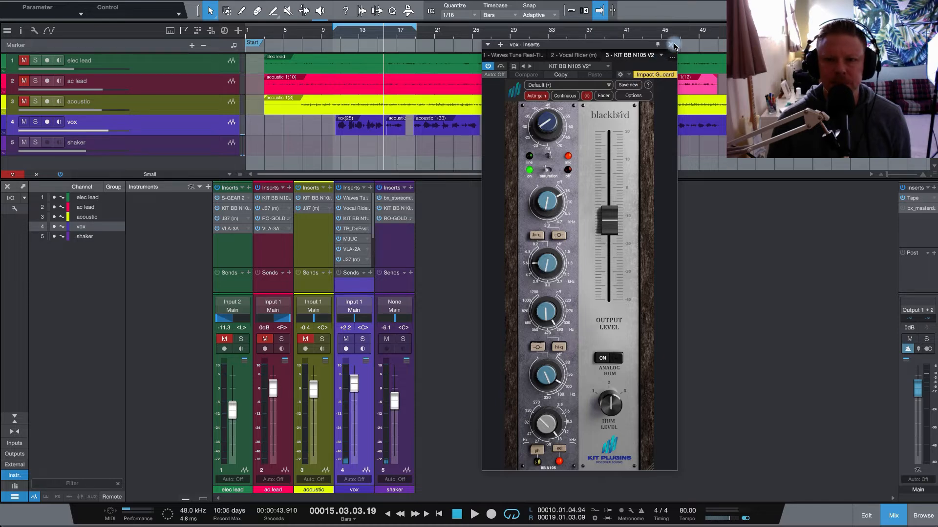
click(674, 45)
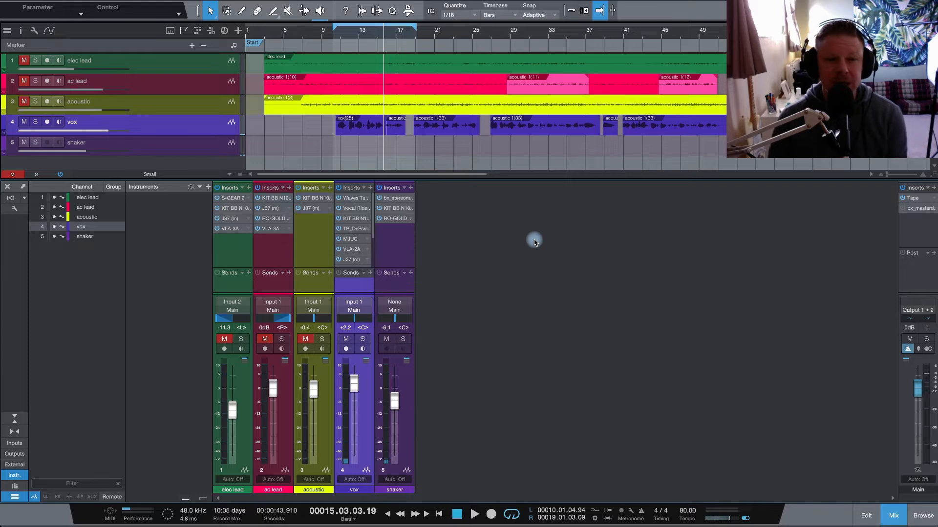
- Examine the KIT BB N105 V2 EQ settings on the acoustic track and close the plug-in
click(317, 199)
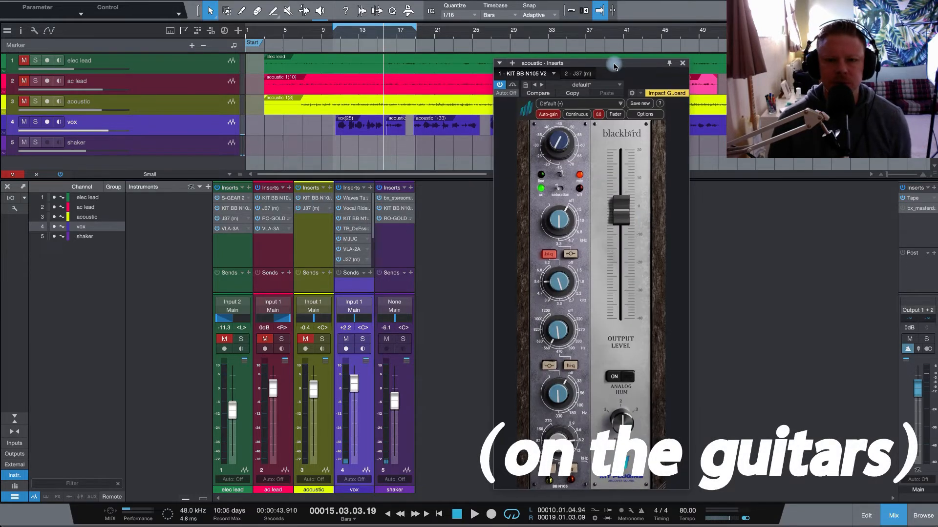
drag(626, 58, 606, 47)
mouse_move(547, 268)
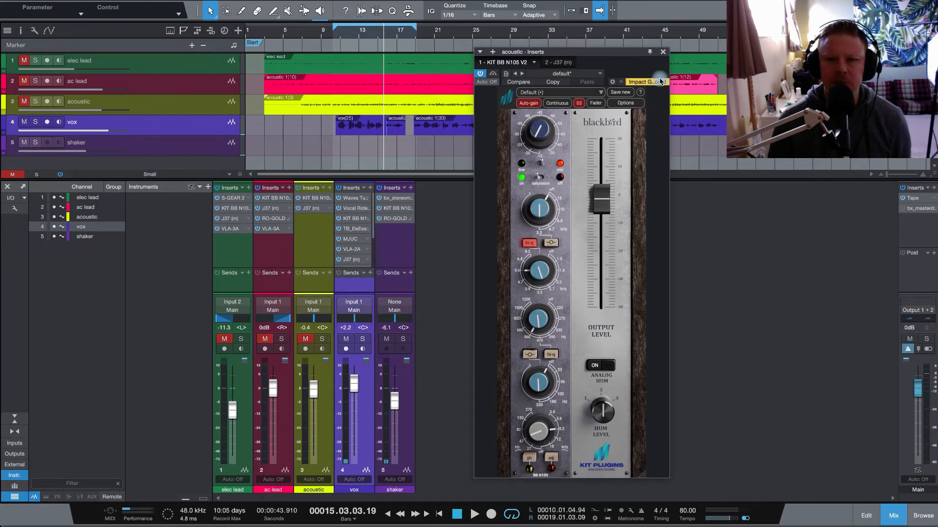
click(662, 51)
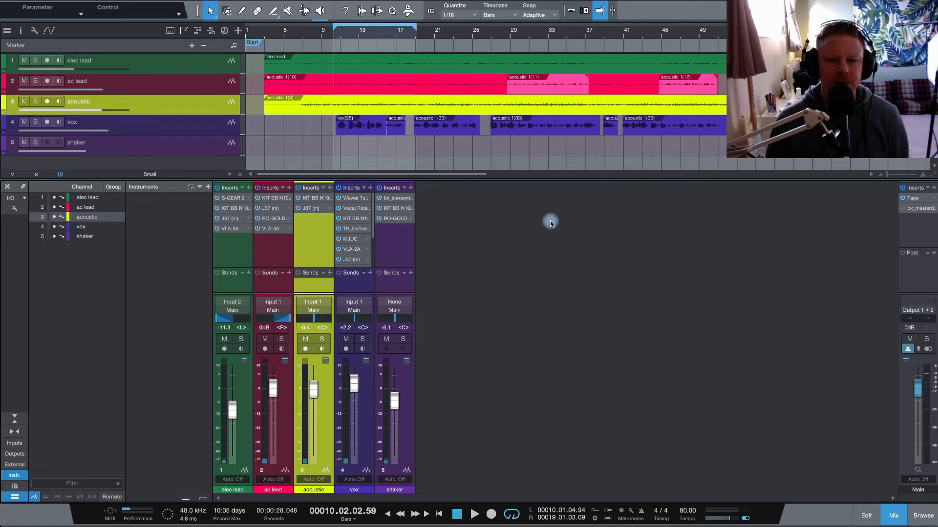
- Select the vox channel and enlarge the mixer's insert area to reveal more of its plug-ins
click(355, 296)
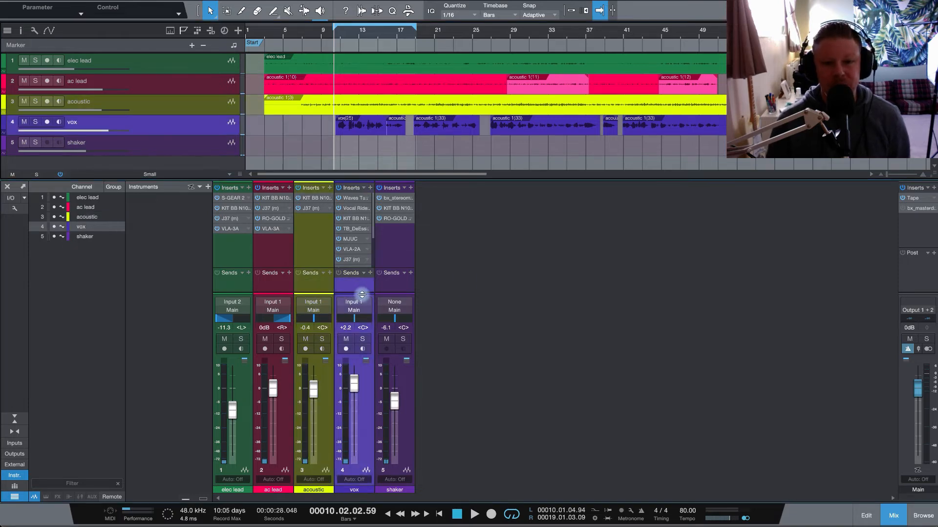
drag(355, 296, 362, 333)
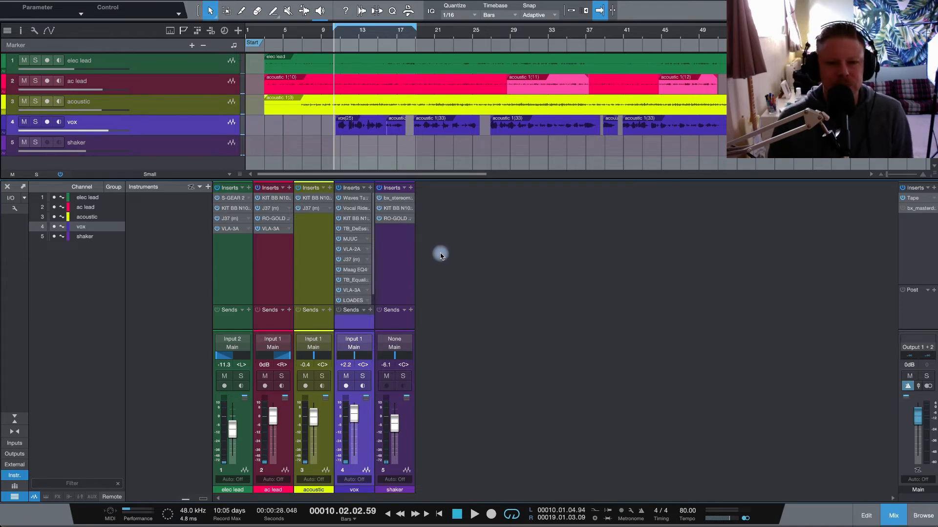
- Open the MJUC compressor on the vox track, place its window beside the channels and play the vox soloed
click(351, 241)
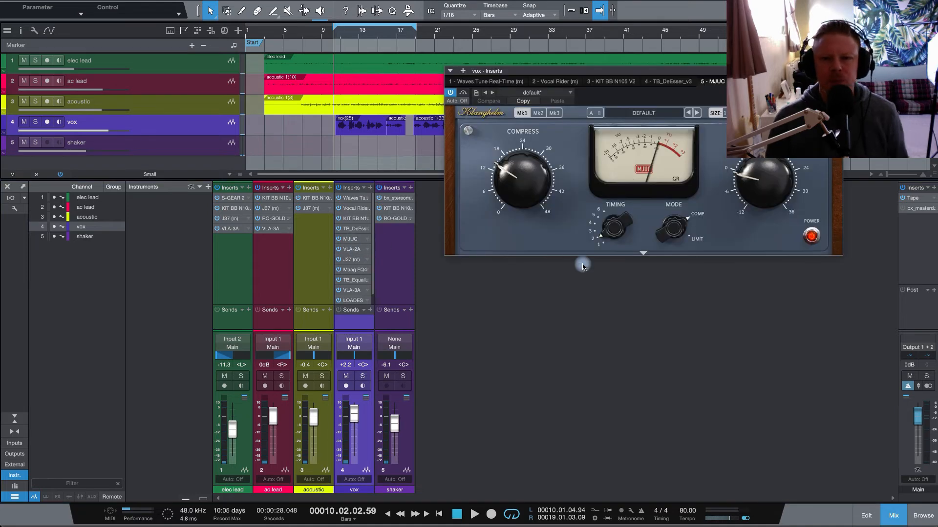
drag(621, 84, 604, 256)
key(space)
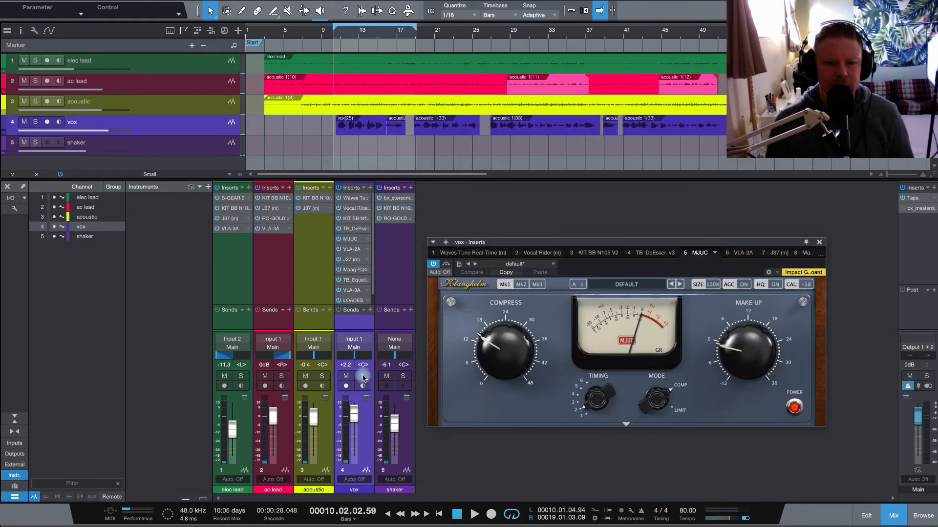
key(s)
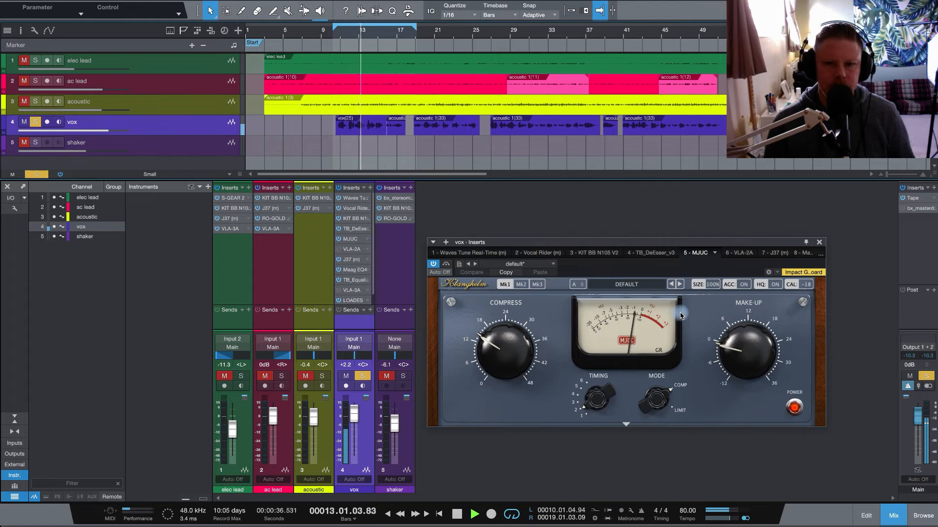
- Stop the soloed vox playback and close the MJUC compressor
key(space)
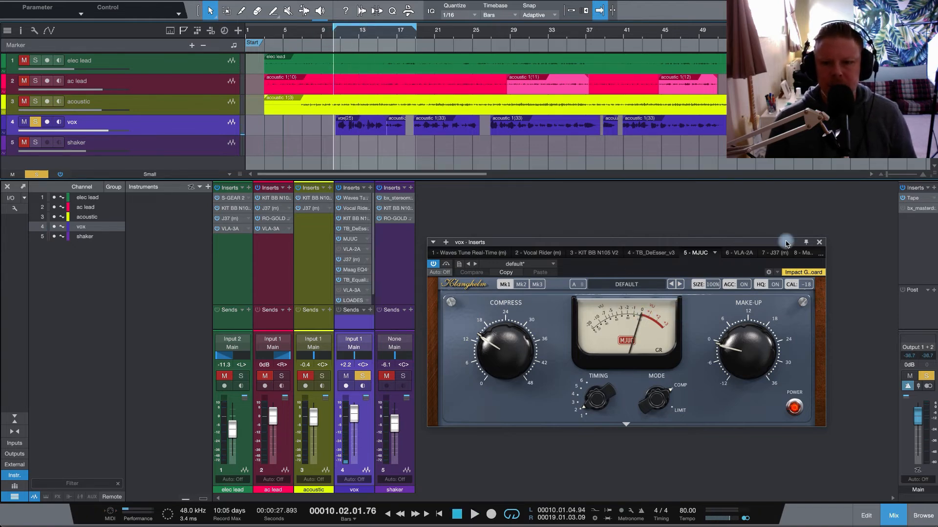
click(819, 242)
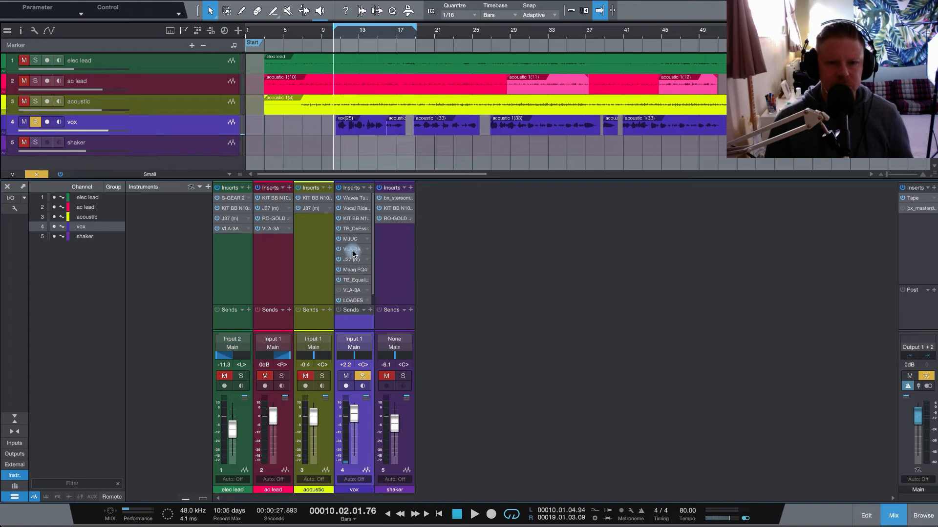
- Enable and open the VLA-2A compressor on the vox track, audition it on the soloed vocal and close its window
click(354, 253)
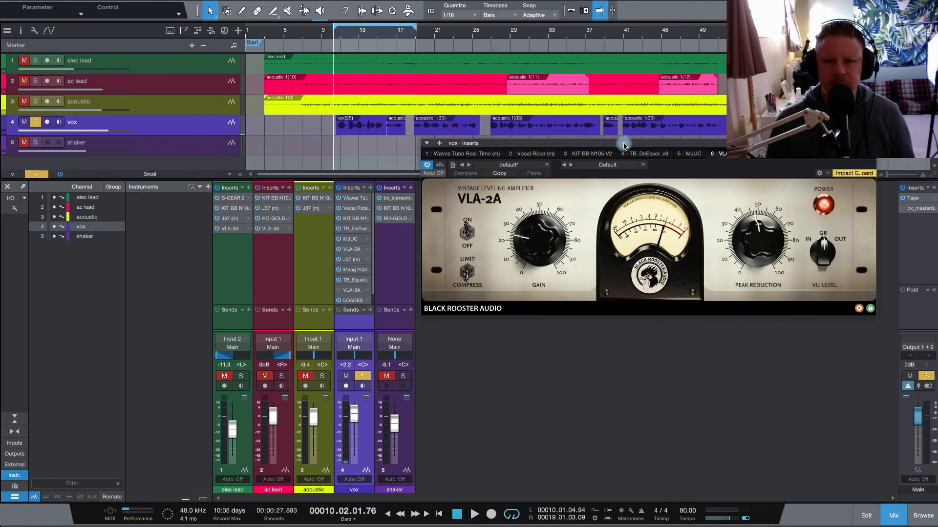
key(space)
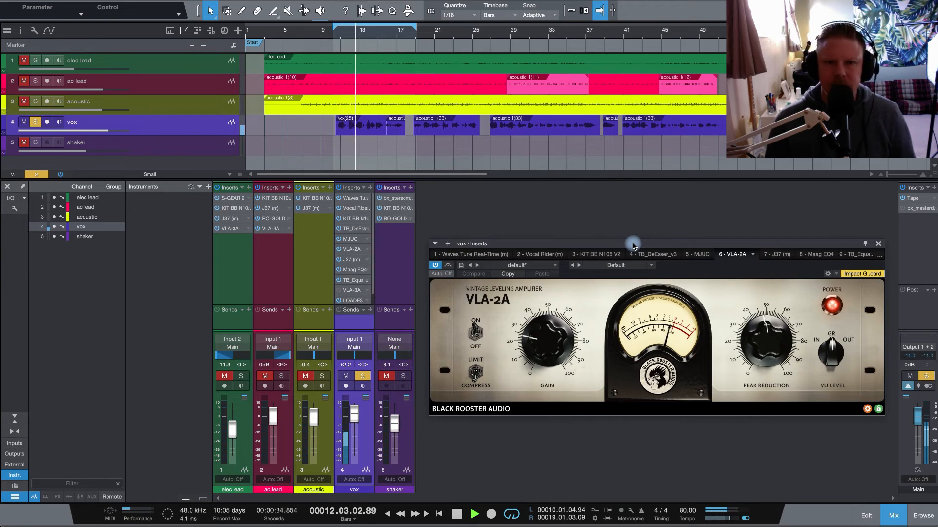
key(space)
click(334, 39)
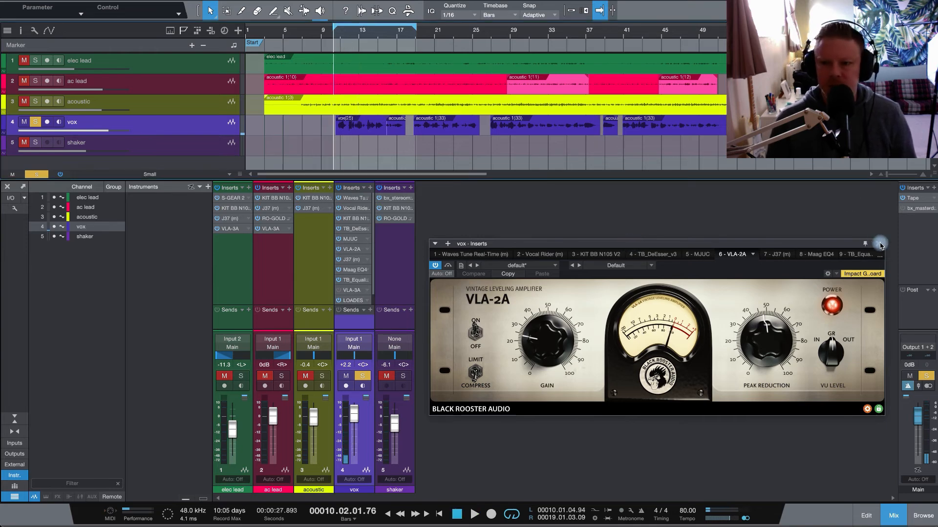
click(878, 244)
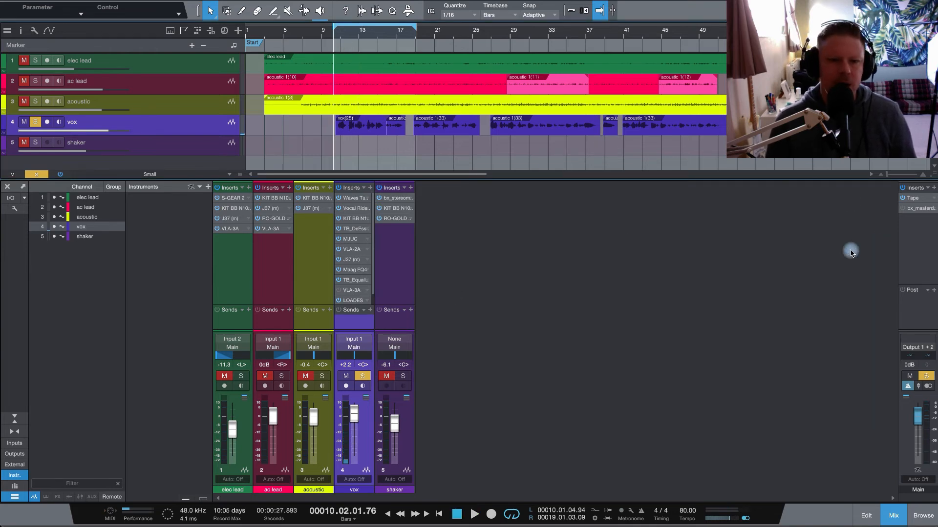
- Enable and open the VLA-3A compressor on the vox track, place its window beside the channels and audition the soloed vocal
click(359, 293)
drag(690, 147, 692, 255)
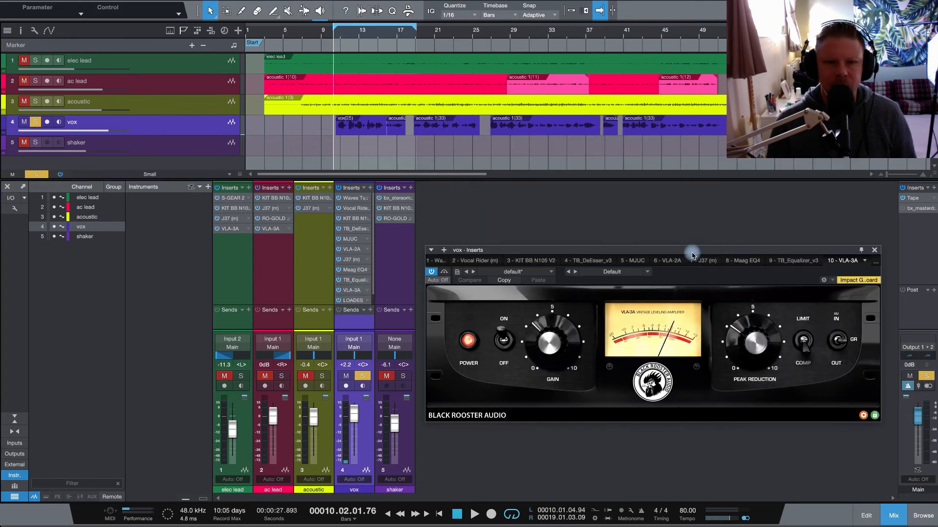
key(space)
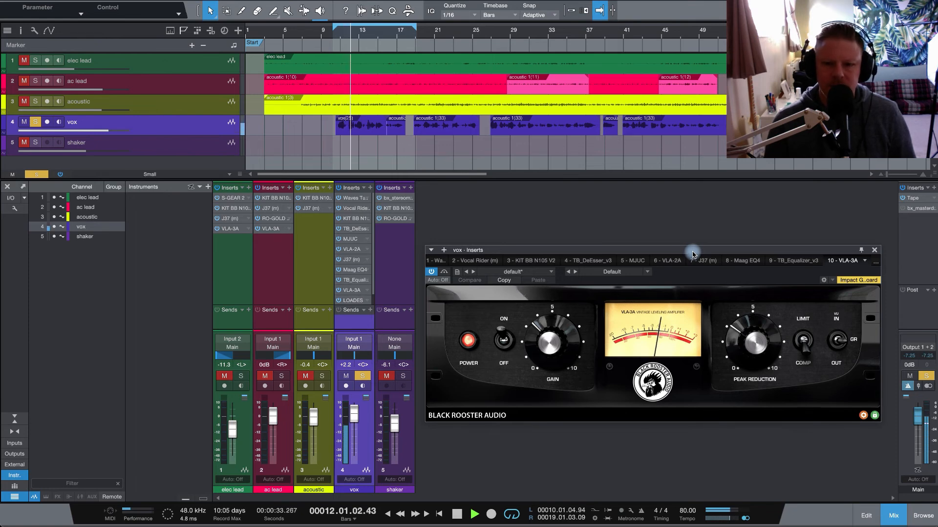
key(space)
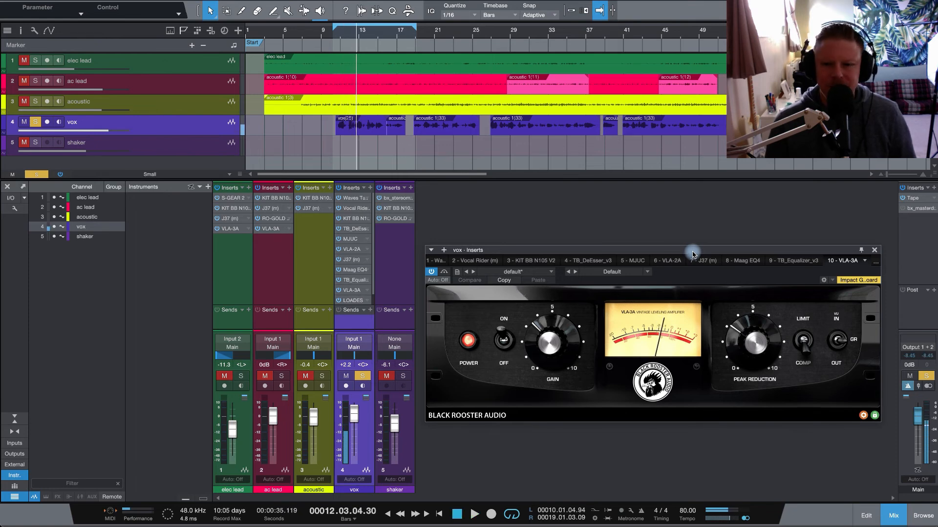
key(space)
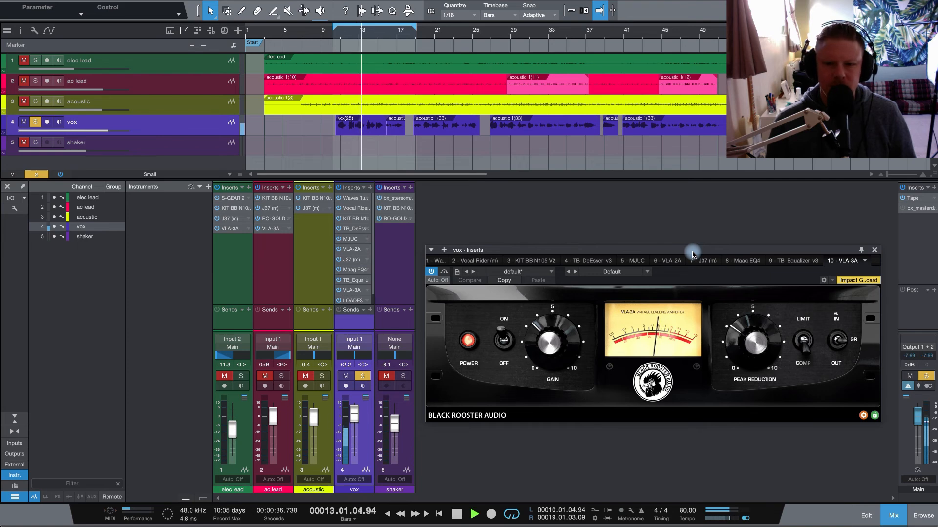
key(space)
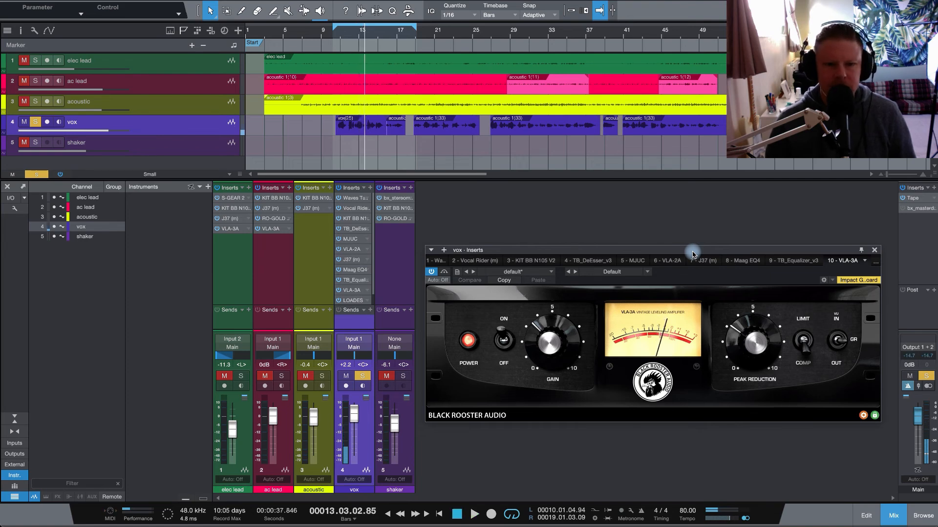